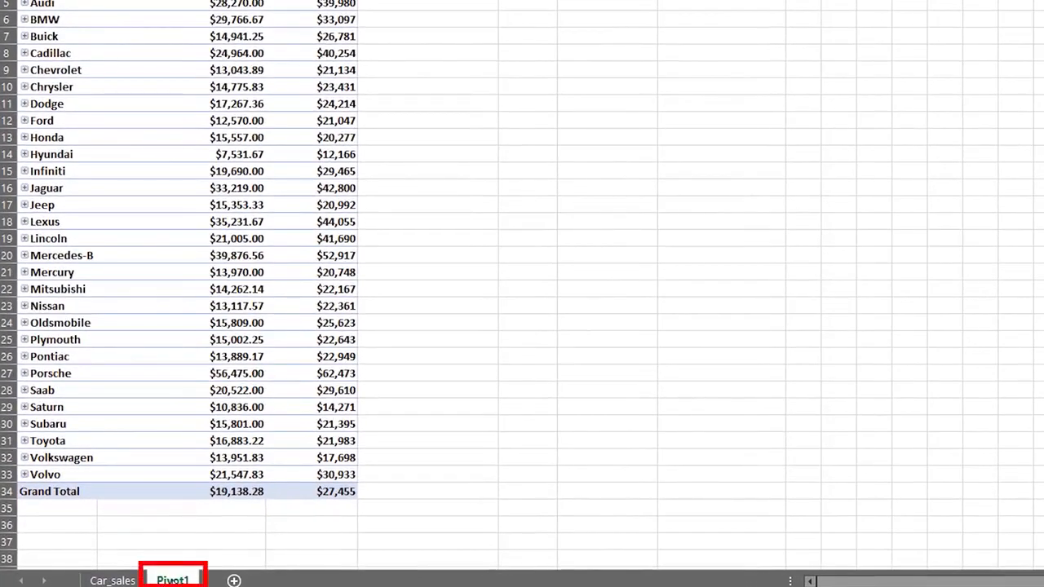
Step: Make a copy of the Pivot1 sheet
right_click(172, 580)
click(214, 422)
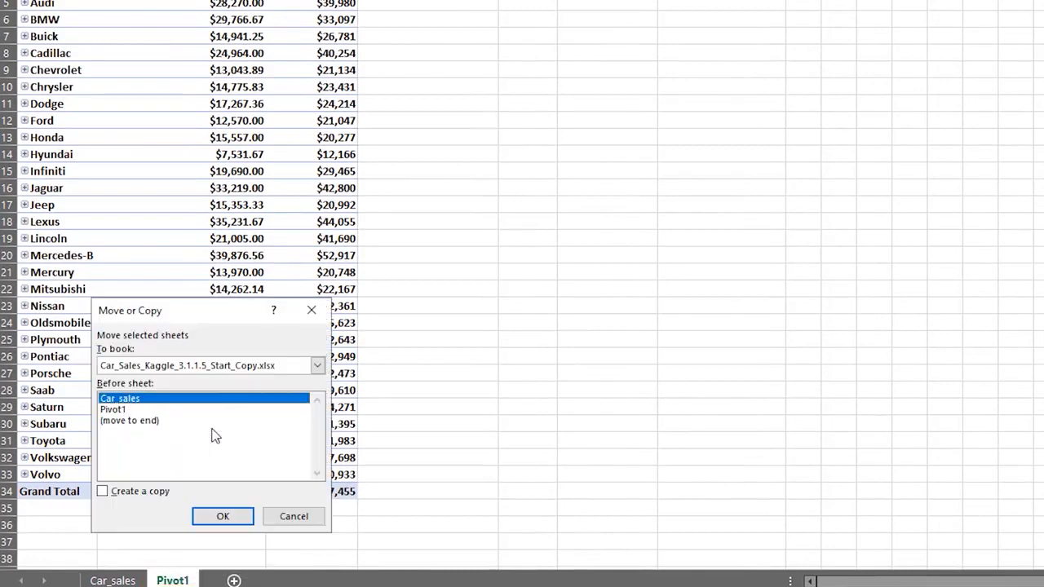
click(149, 492)
click(219, 515)
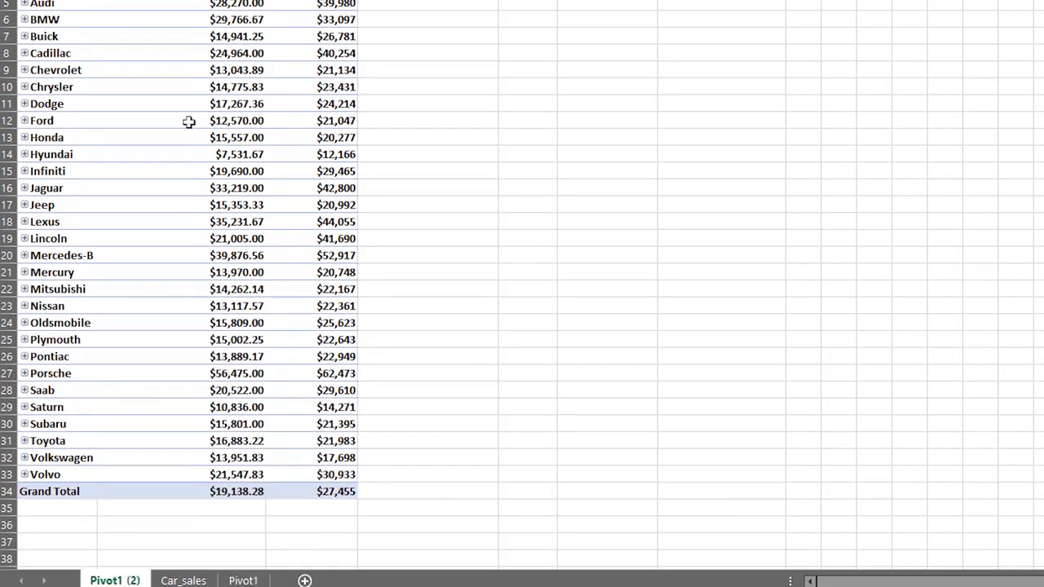
Step: Filter the copied pivot table's Row Labels to show only Toyota
click(90, 62)
click(46, 280)
scroll(45, 351, down, 7)
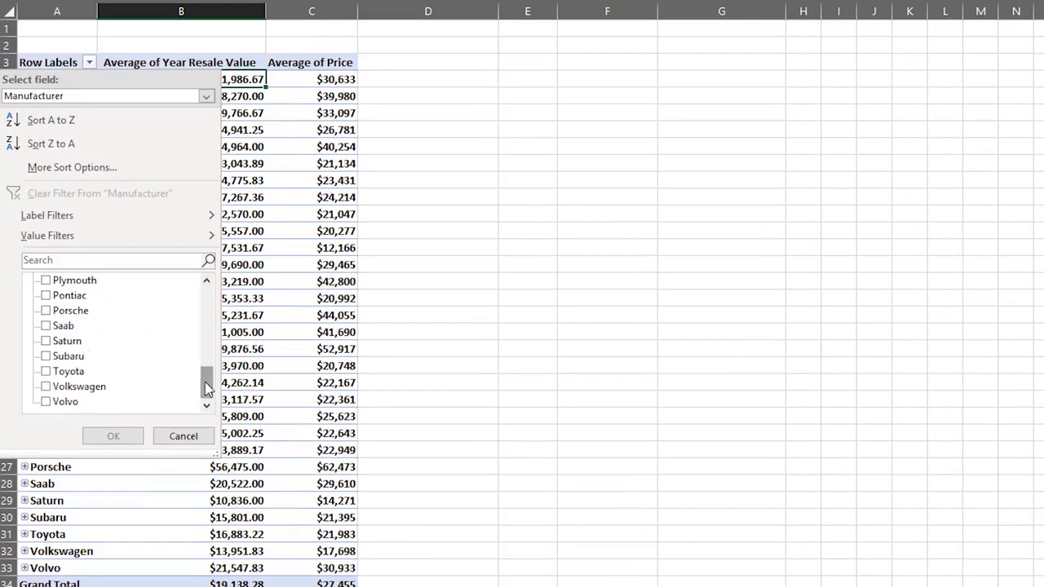
click(46, 372)
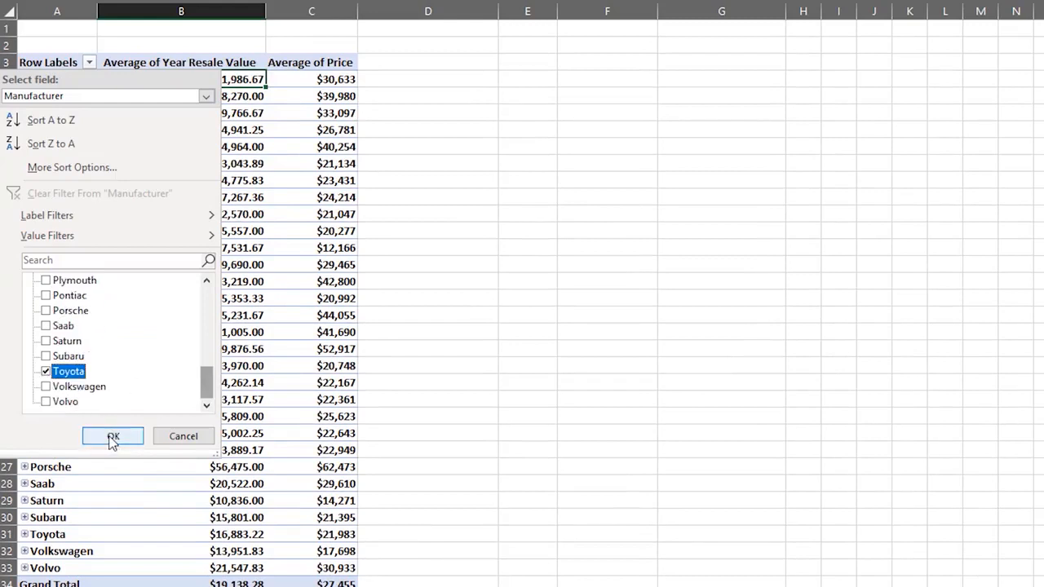
click(113, 436)
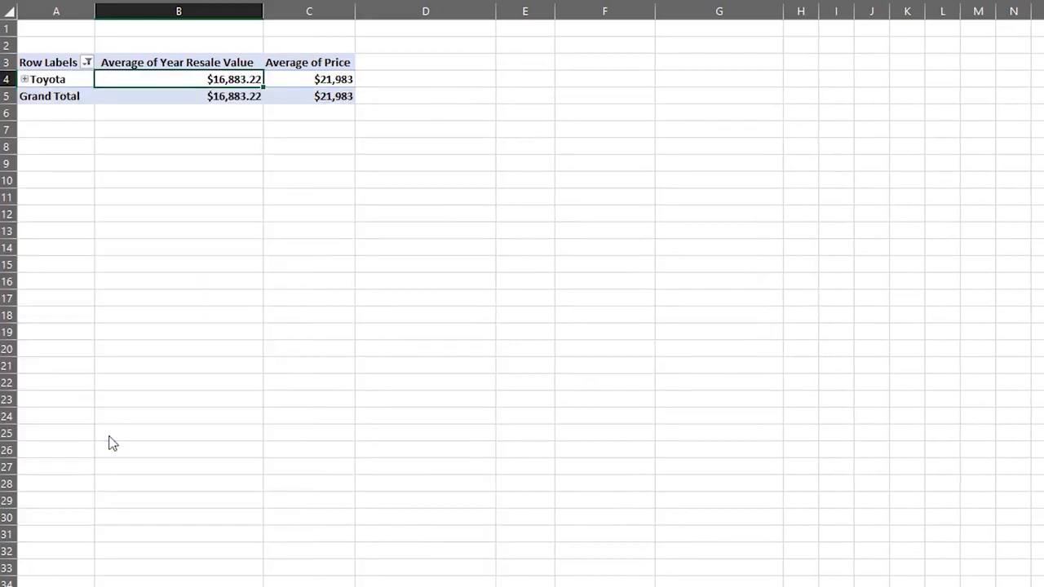
click(24, 79)
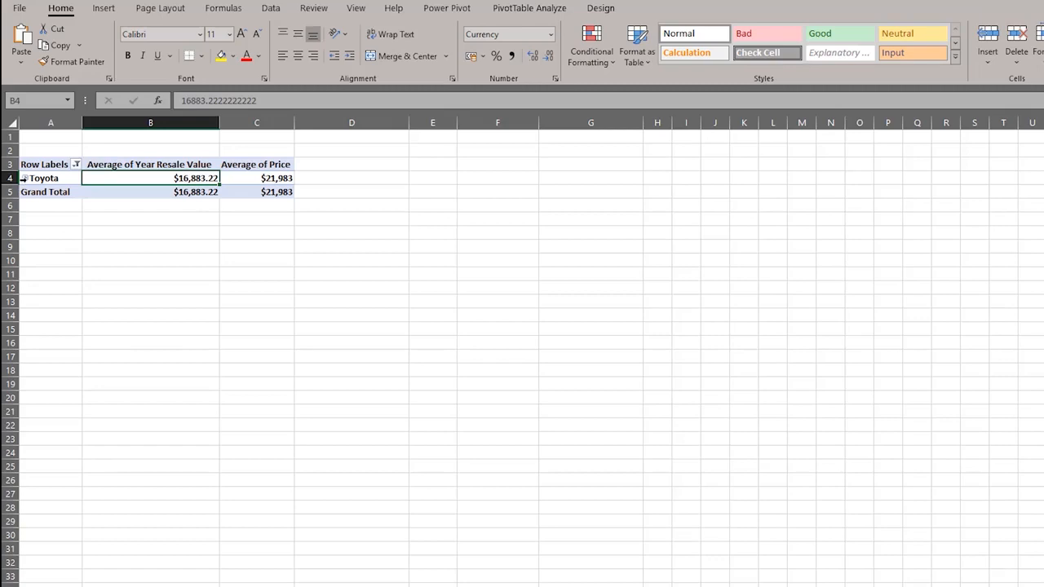
Step: Expand Toyota into its models and insert a 3-D Area pivot chart
click(23, 178)
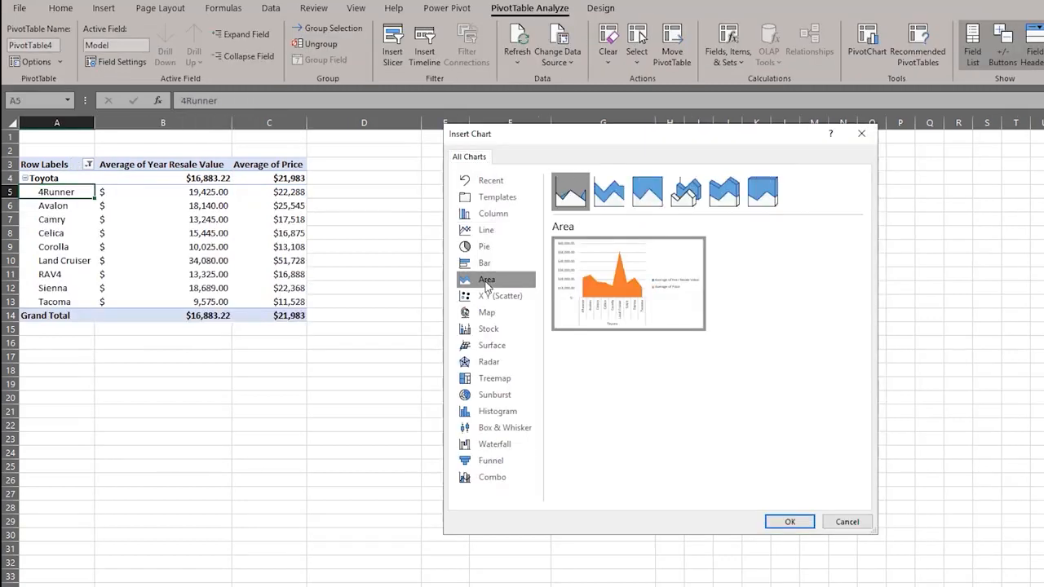
click(689, 194)
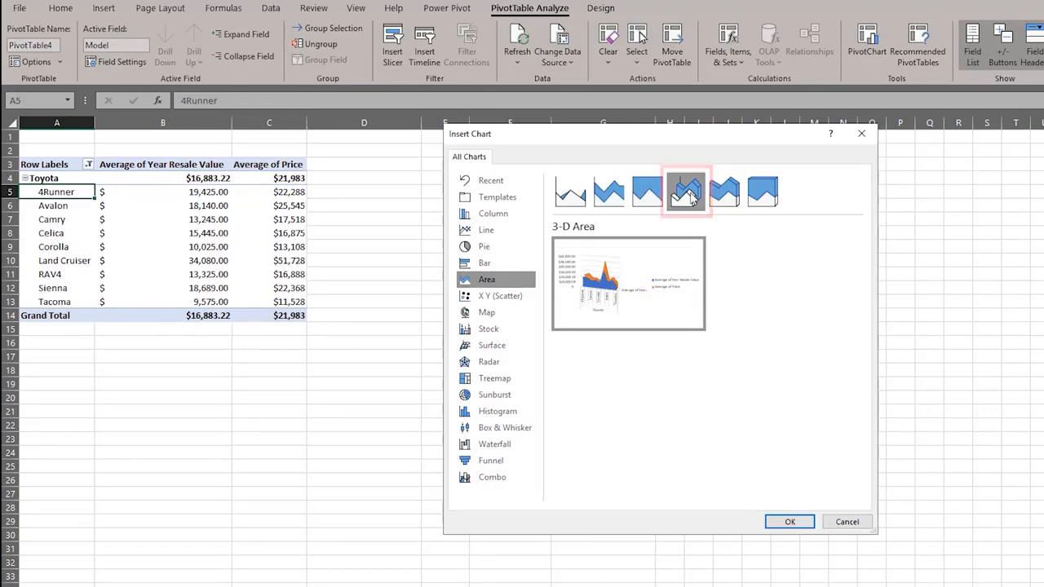
click(785, 522)
Step: Move the 3-D area chart up beside the pivot table and enlarge it
drag(601, 302, 608, 195)
drag(711, 385, 847, 435)
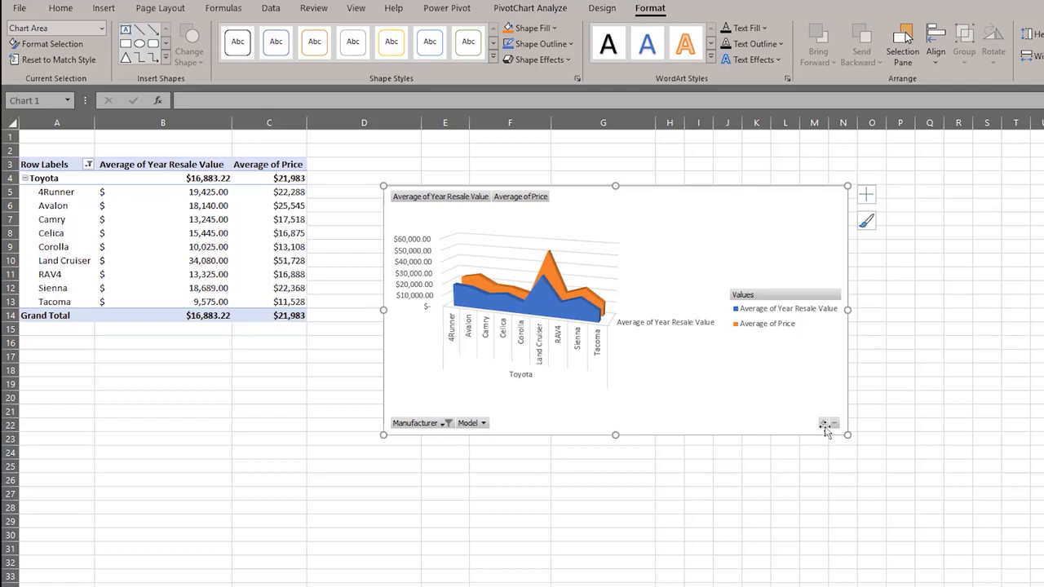
drag(725, 198, 728, 183)
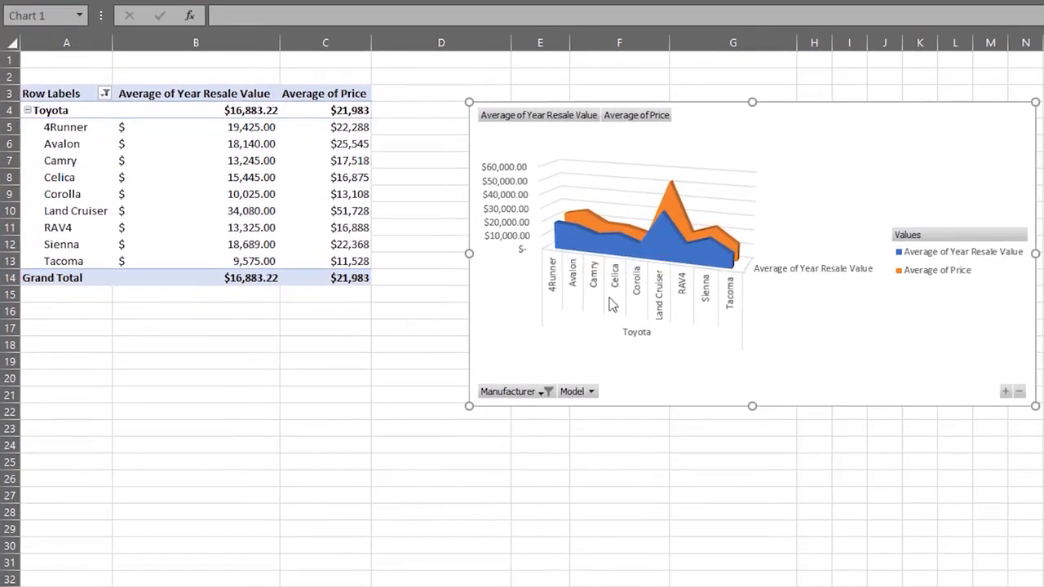
Step: Switch the chart's Manufacturer filter from Toyota to Chevrolet and expand Chevrolet's nine models
click(547, 392)
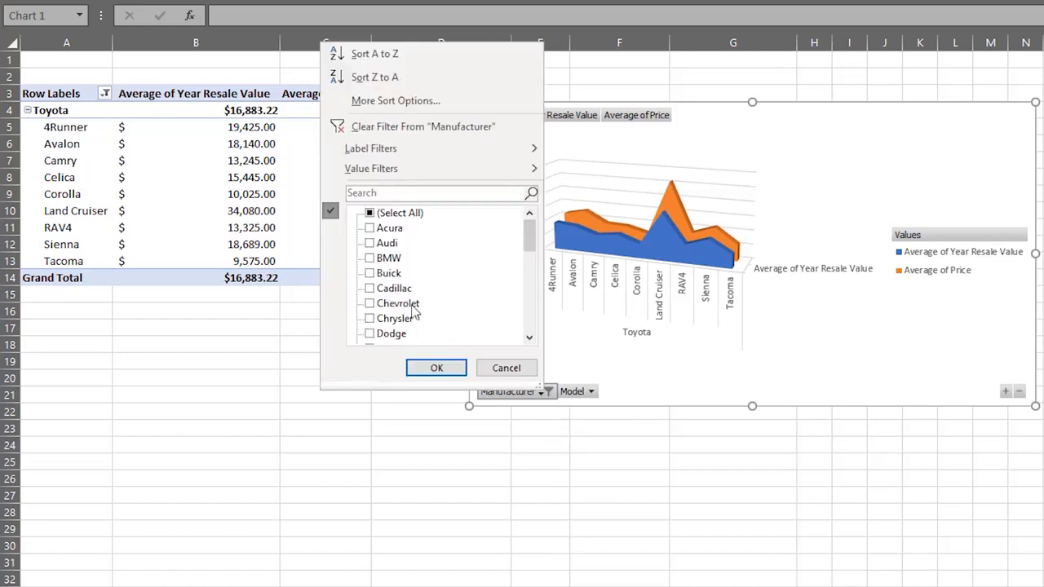
scroll(530, 316, down, 3)
click(530, 315)
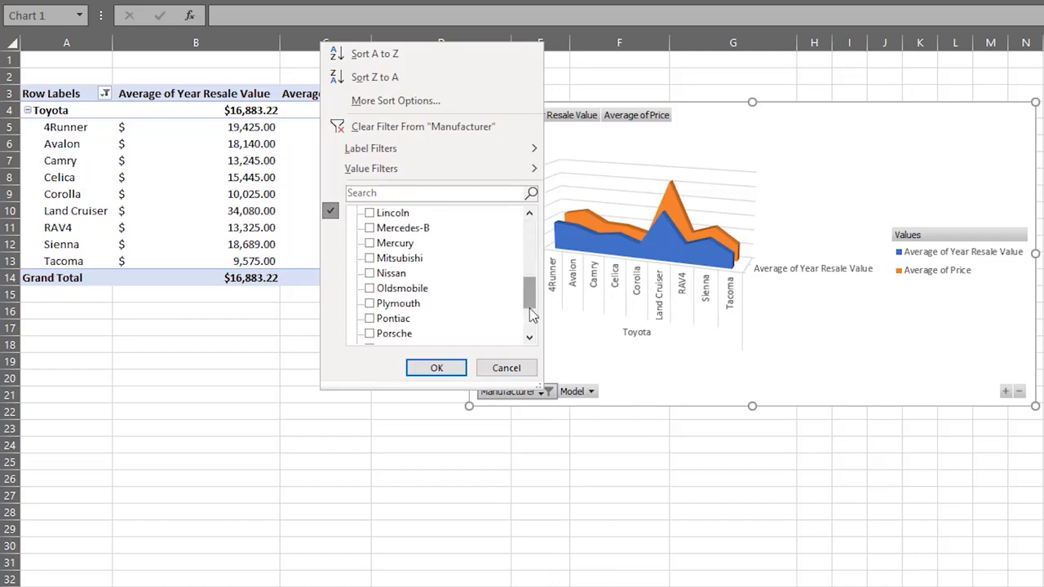
click(530, 315)
click(370, 304)
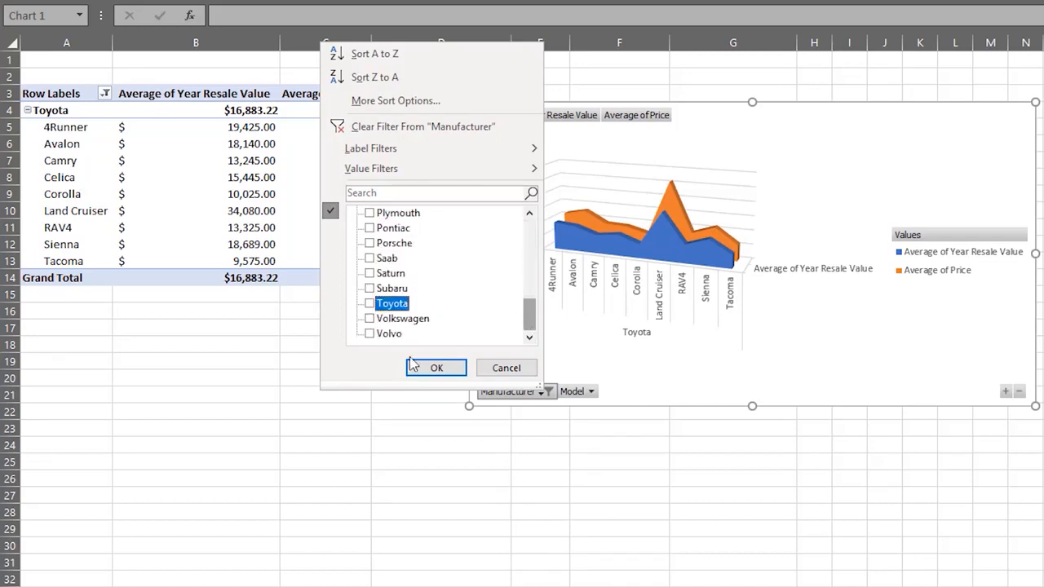
click(428, 369)
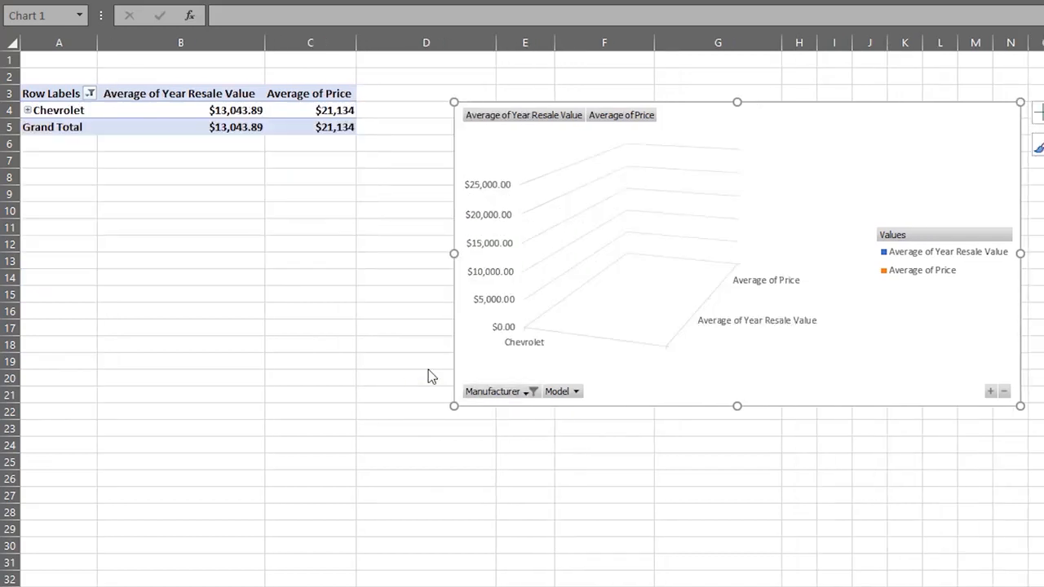
click(31, 114)
click(28, 111)
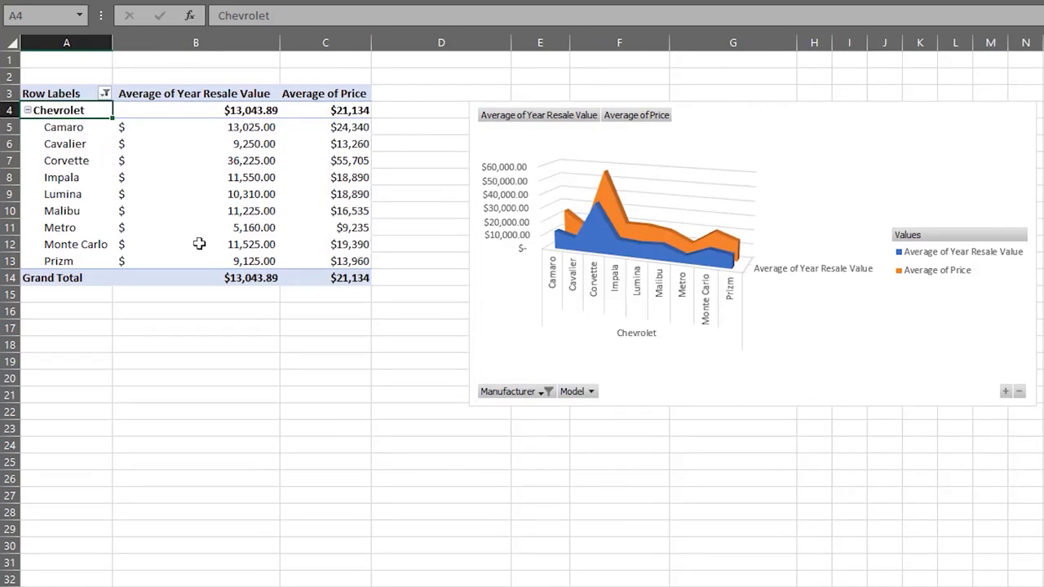
mouse_move(199, 244)
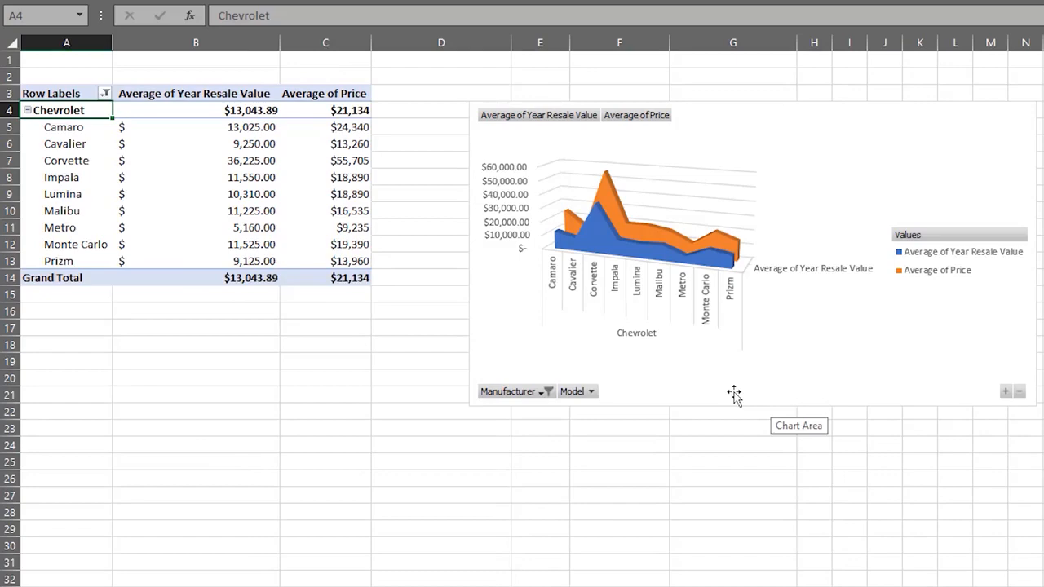
Step: Uncheck Camaro and Cavalier in the chart's Model filter
click(591, 392)
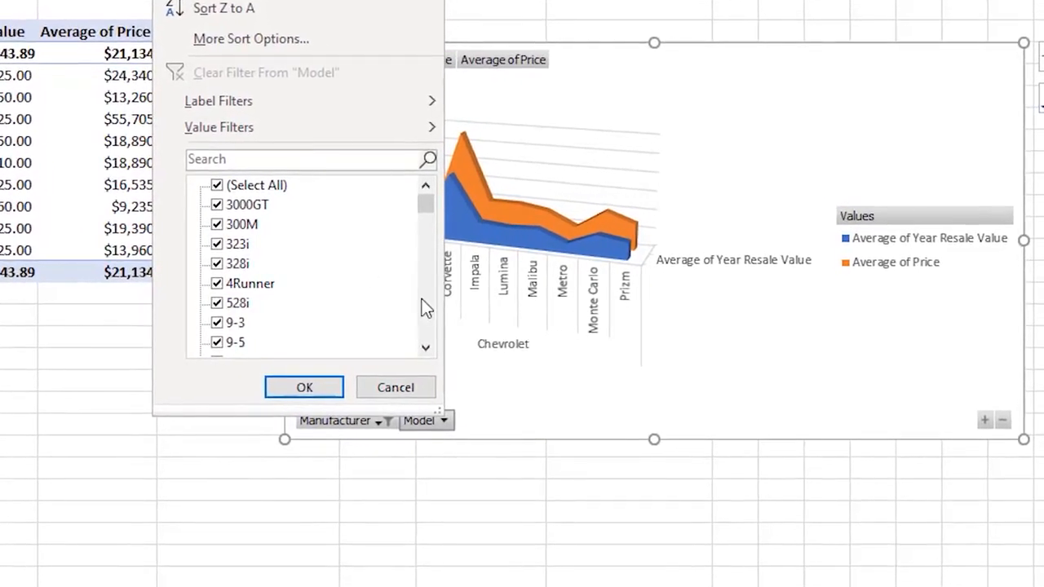
scroll(425, 306, down, 12)
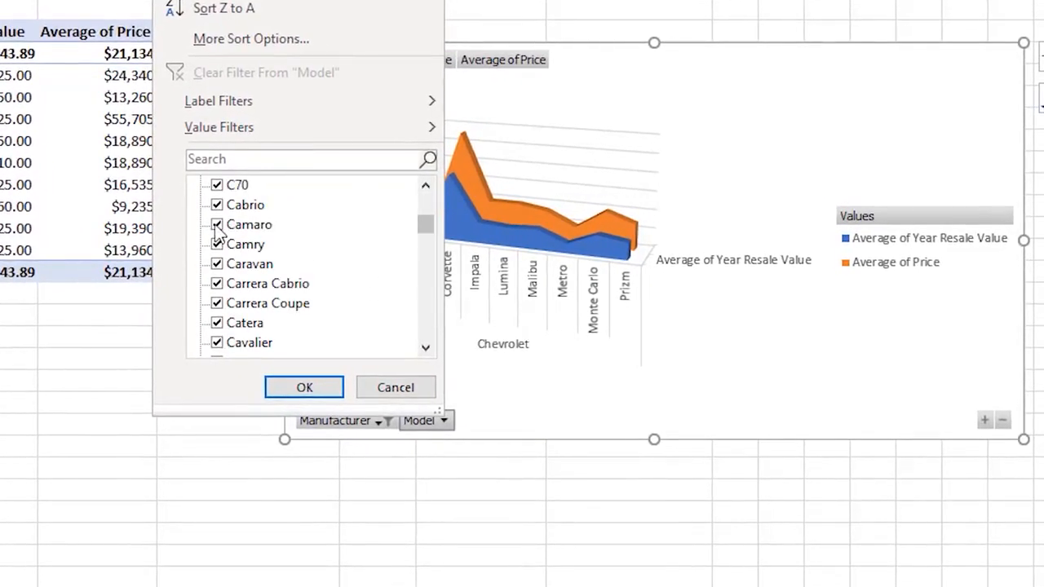
click(217, 225)
click(216, 343)
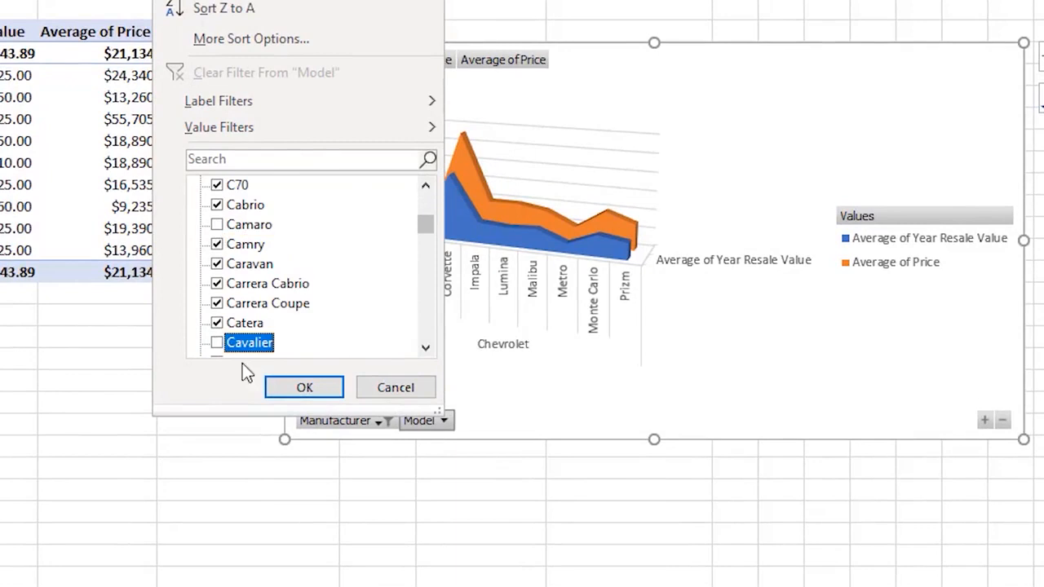
click(302, 388)
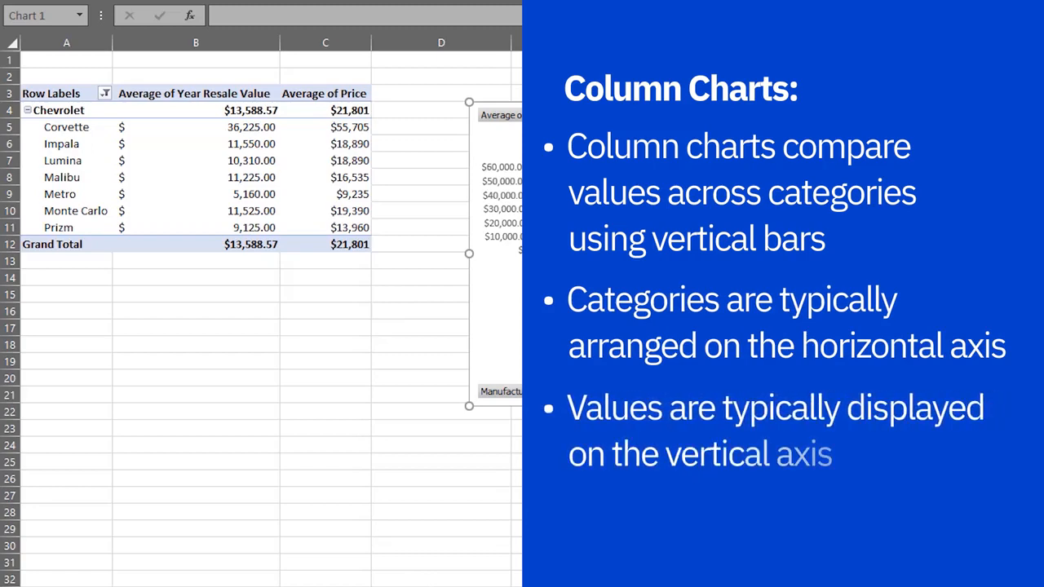
Step: Duplicate the Pivot1 sheet again, creating Pivot1 (3)
click(244, 577)
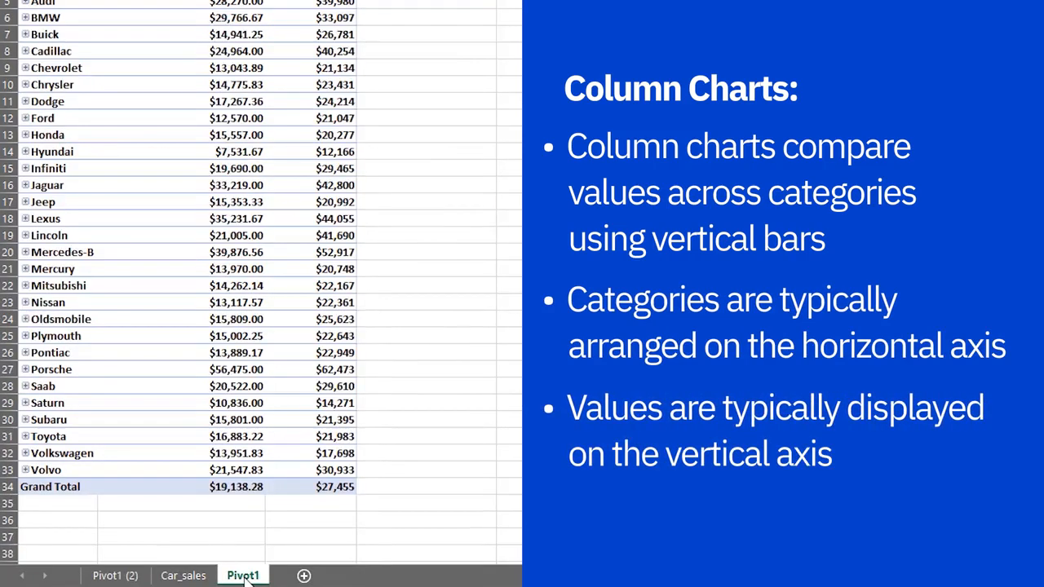
right_click(243, 575)
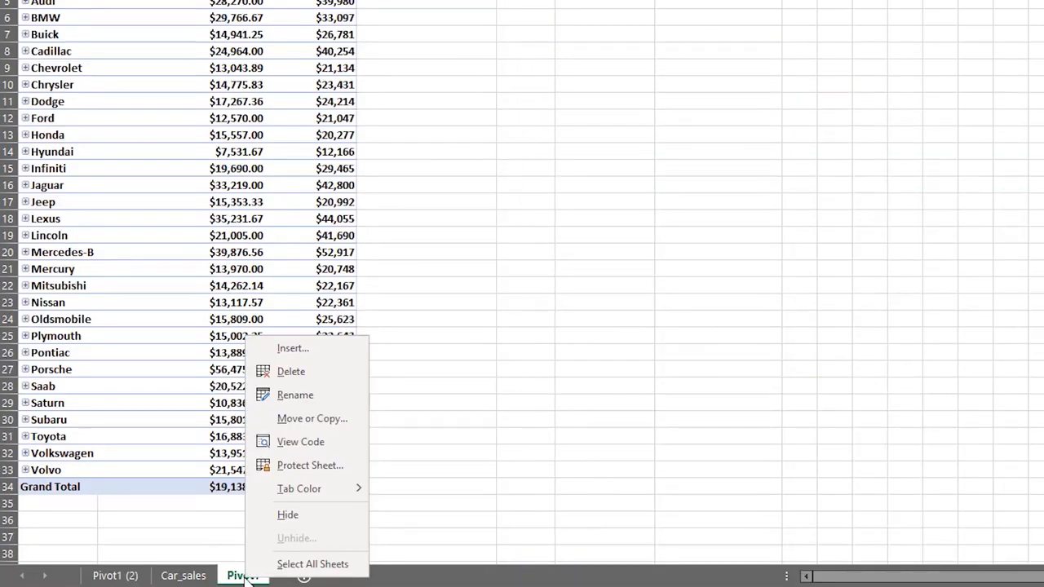
click(295, 423)
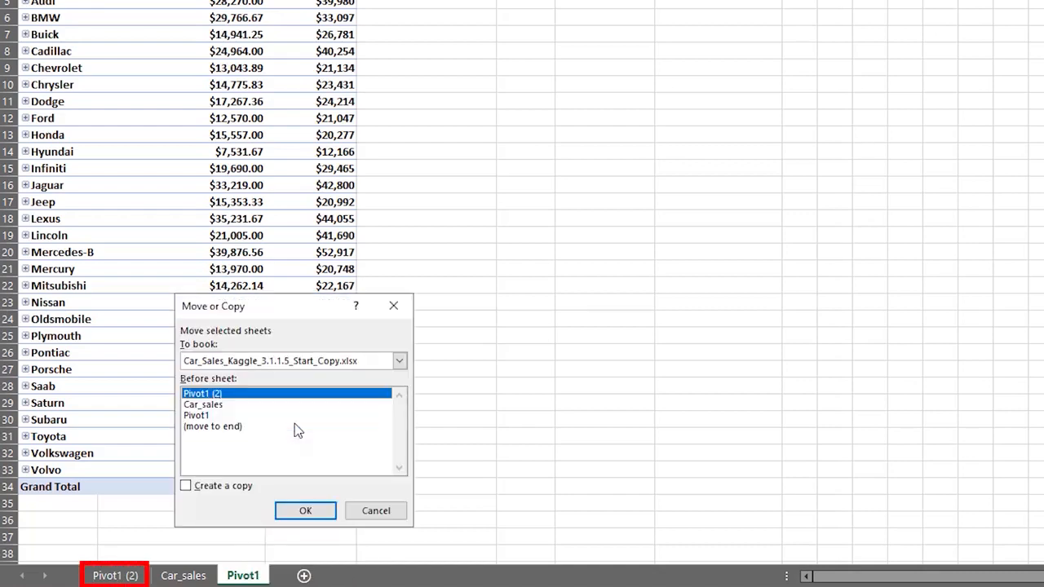
click(186, 486)
click(287, 514)
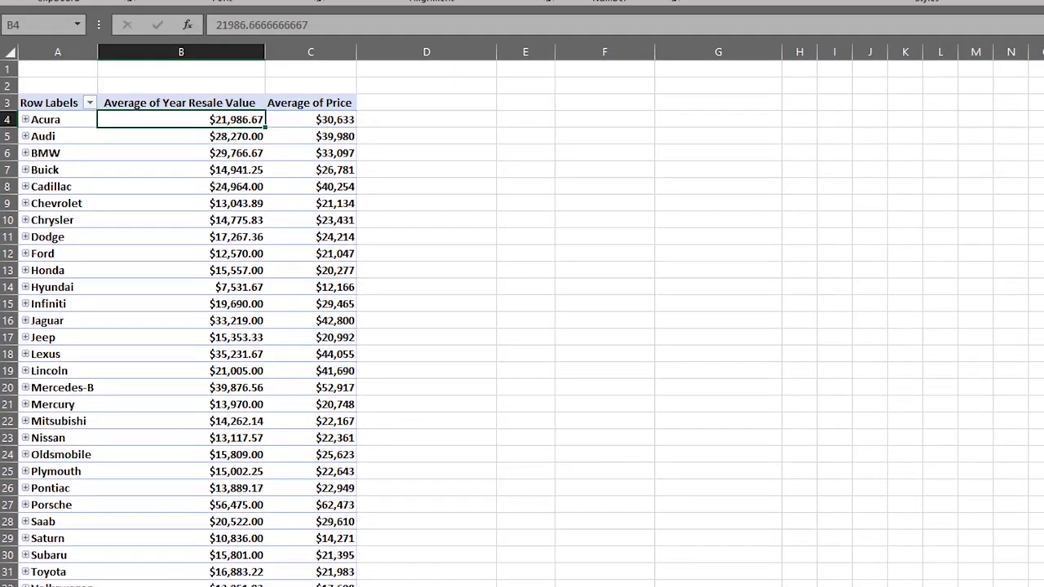
Step: Set the Row Labels filter to BMW, Cadillac and Hyundai only
click(89, 104)
click(48, 320)
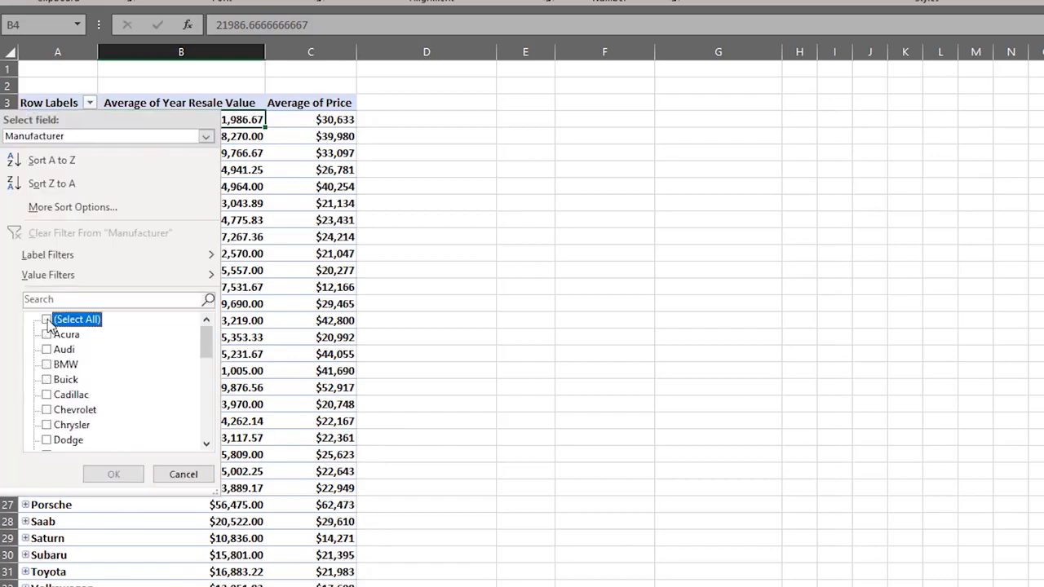
click(47, 364)
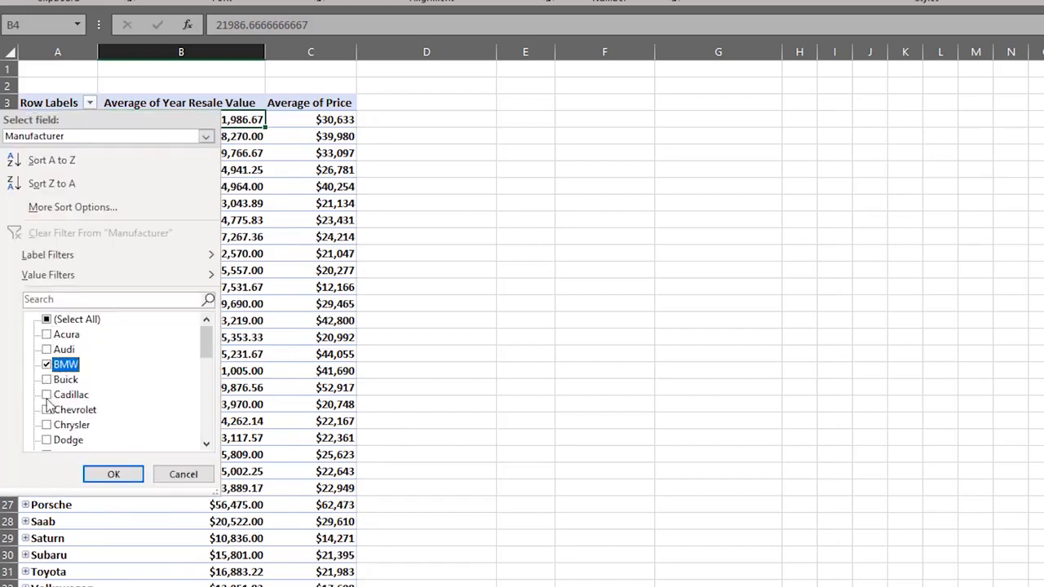
click(46, 394)
click(205, 421)
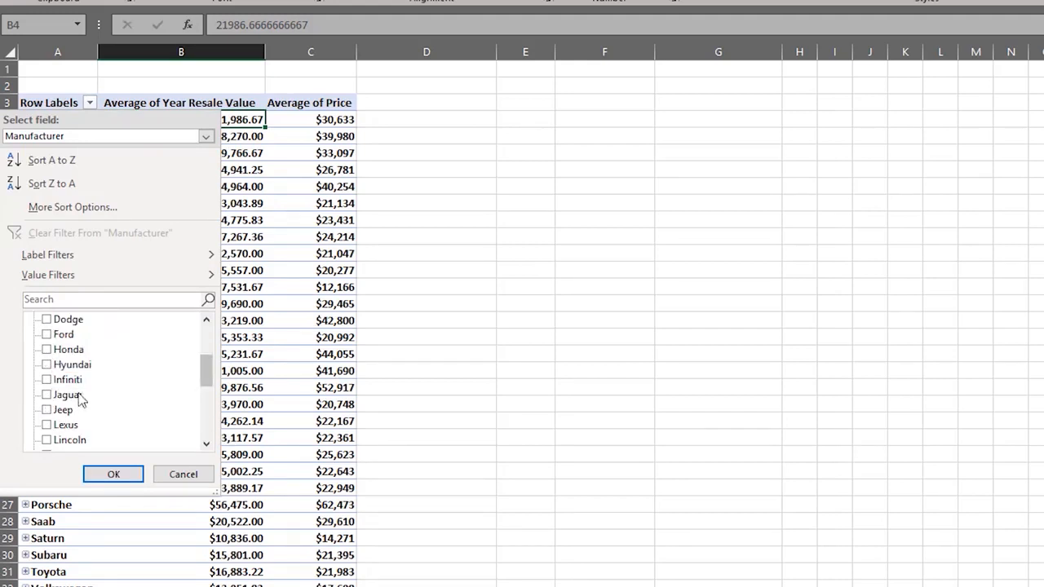
click(47, 364)
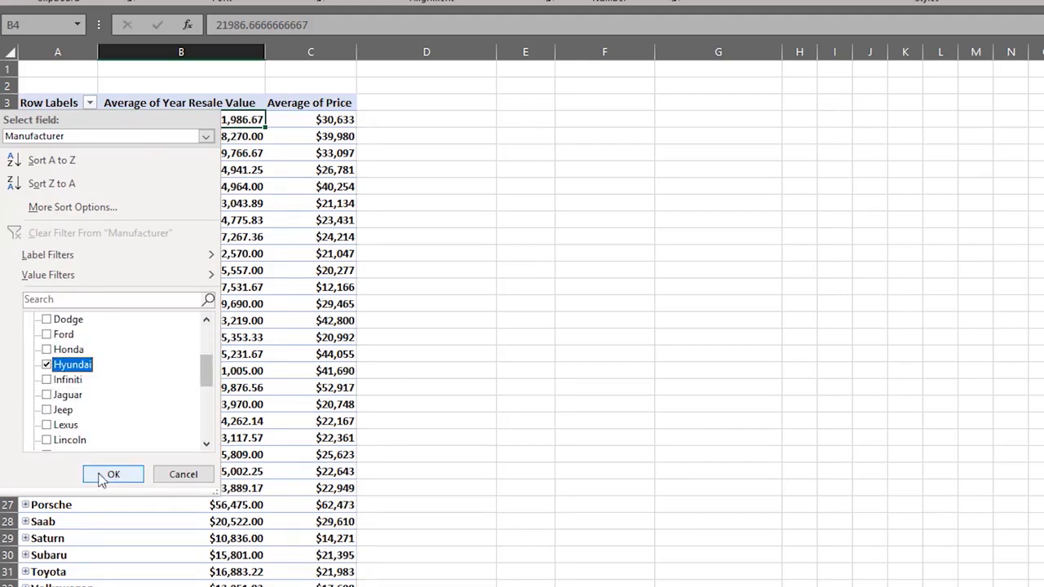
click(112, 475)
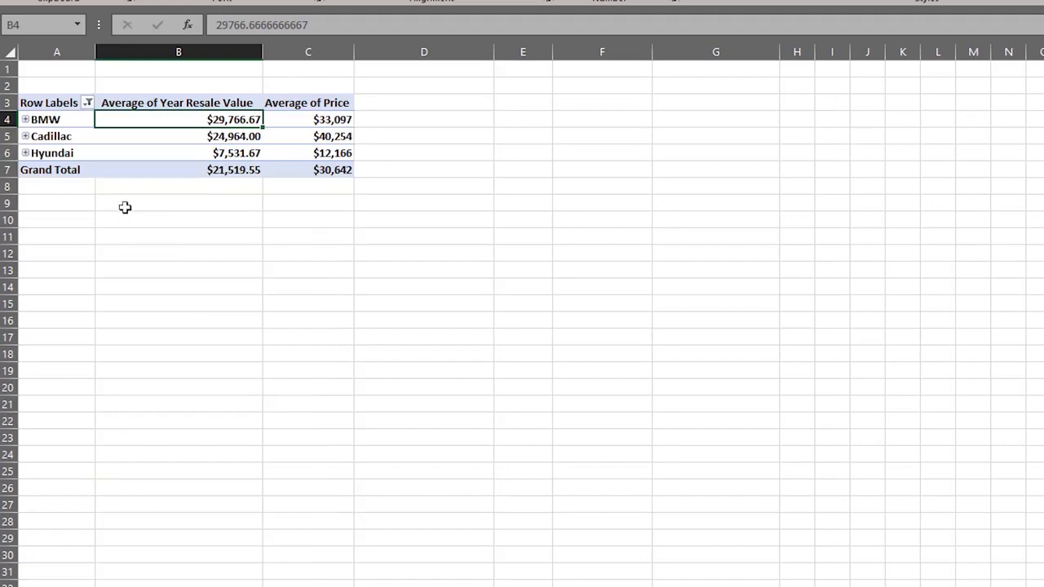
click(59, 120)
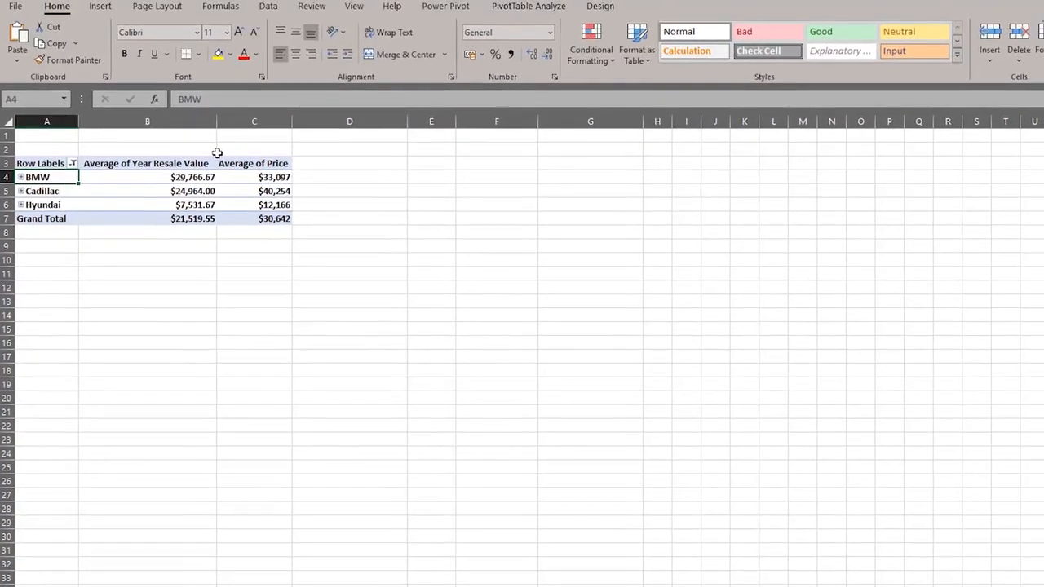
Step: Insert a 3-D Clustered Column pivot chart, then move it up beside the table and enlarge it
click(528, 7)
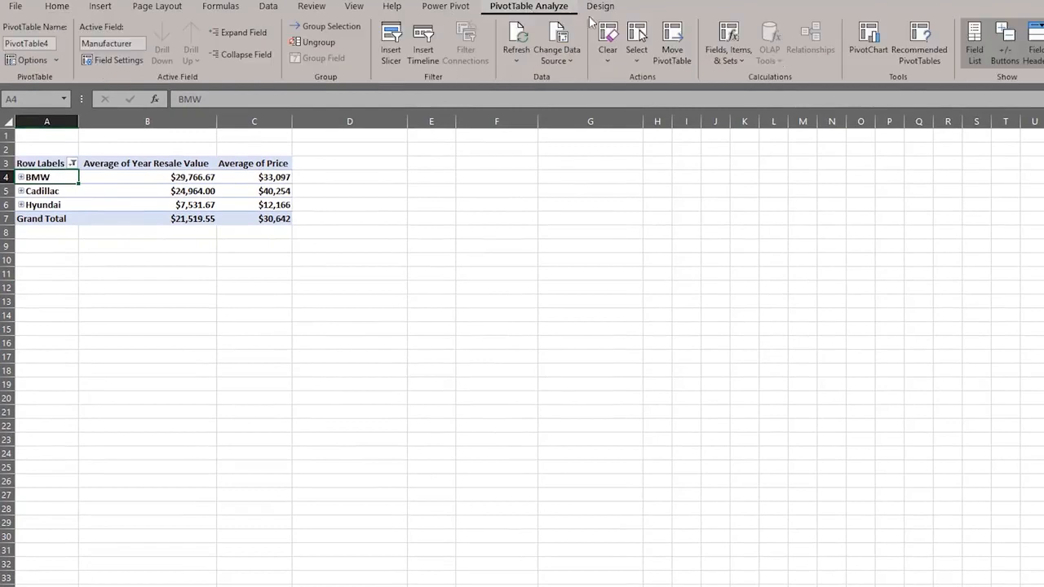
click(864, 45)
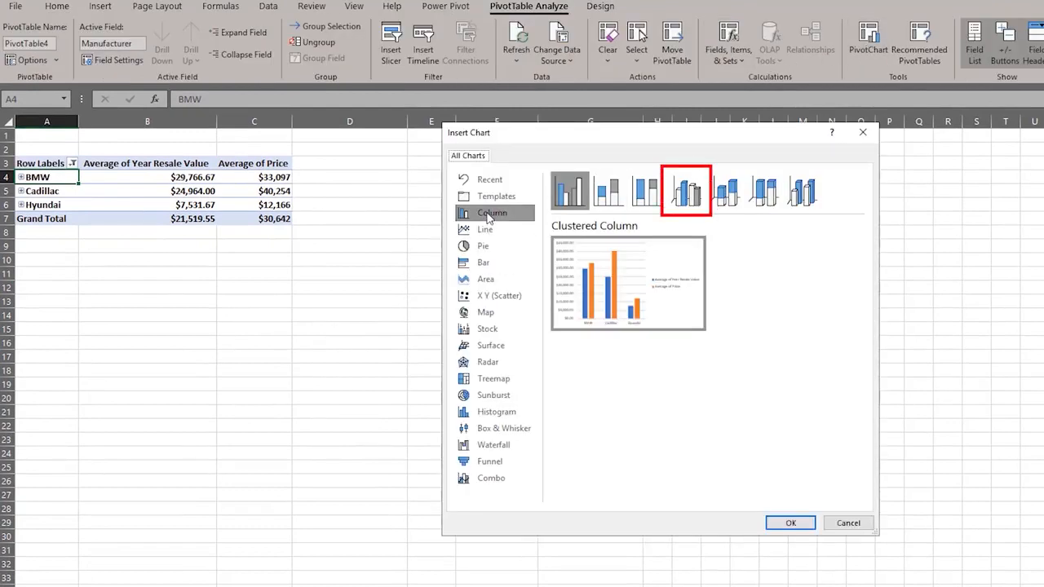
click(690, 193)
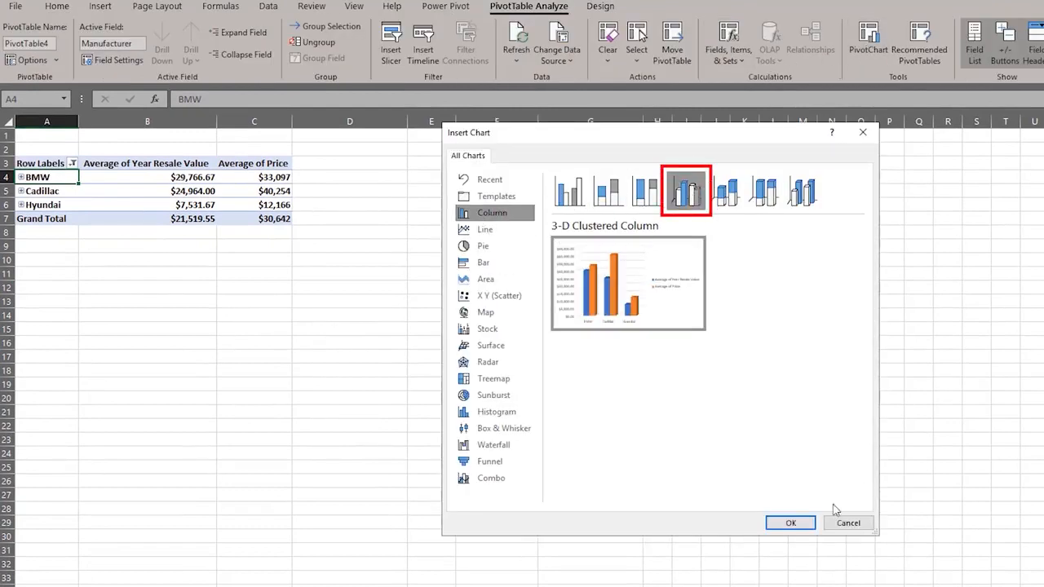
click(790, 523)
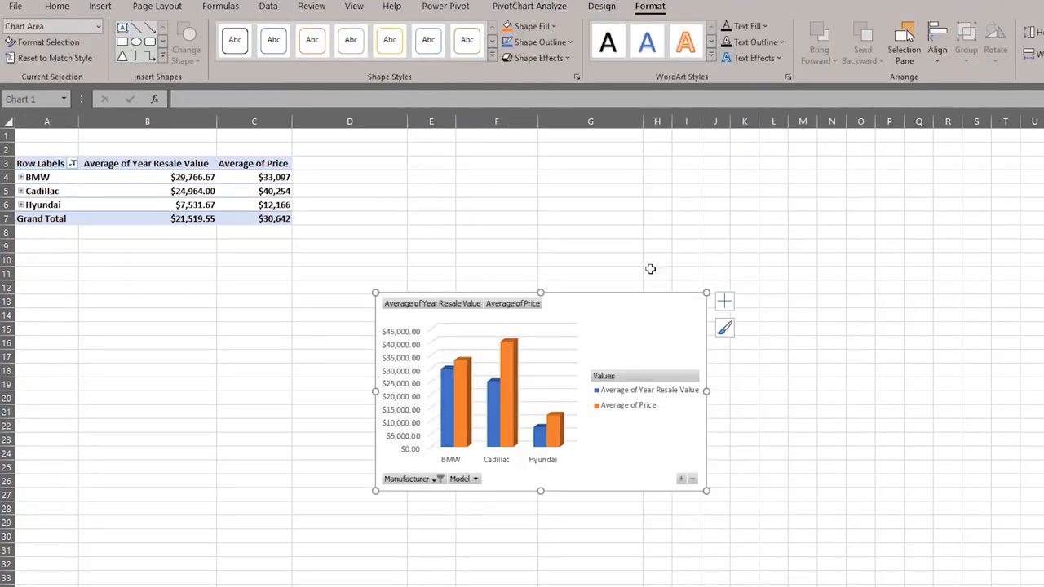
drag(636, 295, 650, 158)
drag(716, 353, 848, 447)
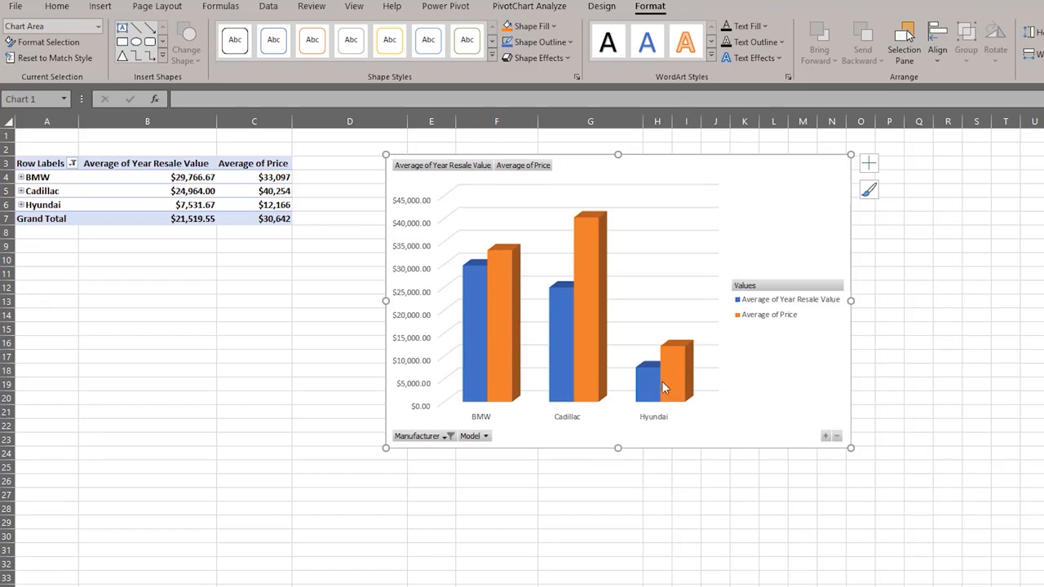
Step: Expand all manufacturers' models with the chart's field buttons, then collapse Cadillac in the table
mouse_move(661, 390)
mouse_move(491, 343)
mouse_move(592, 299)
click(21, 177)
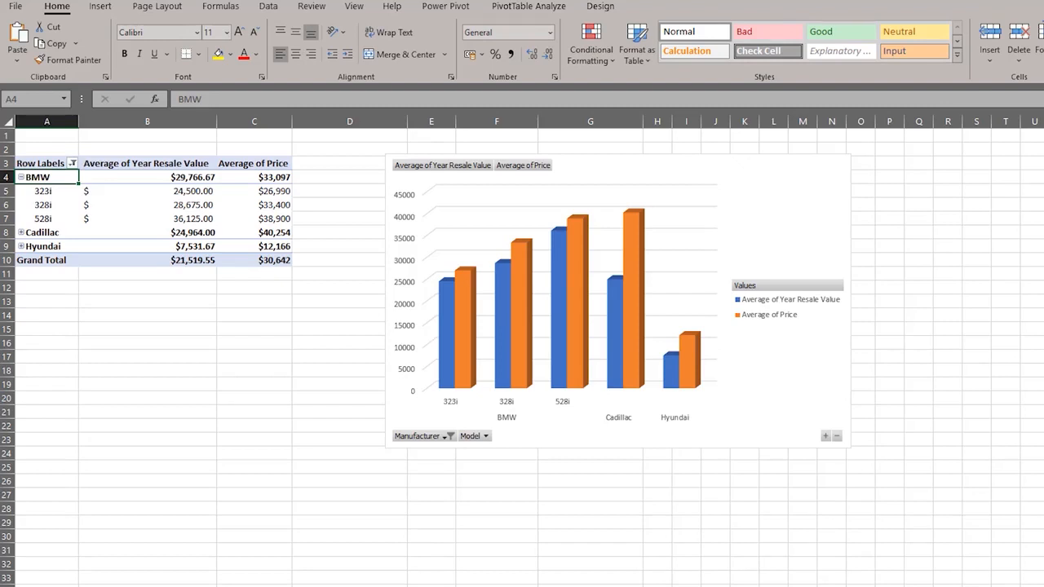
key(ctrl+z)
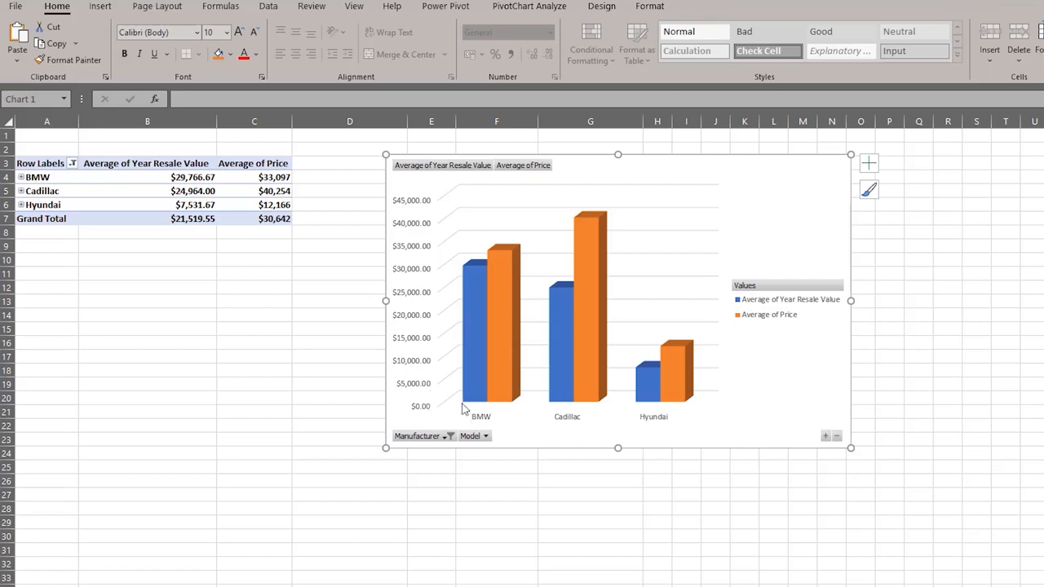
click(824, 439)
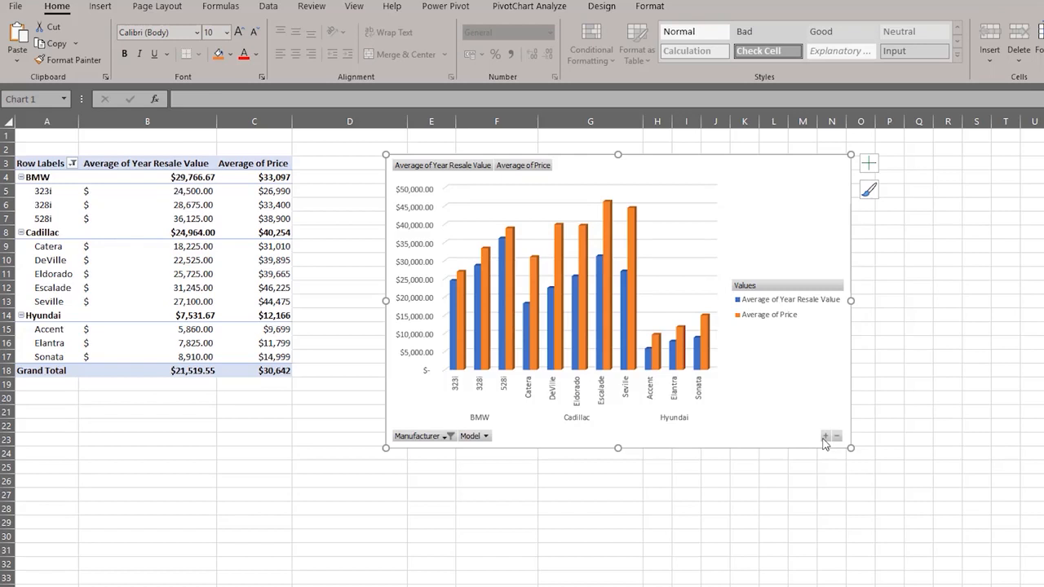
click(834, 438)
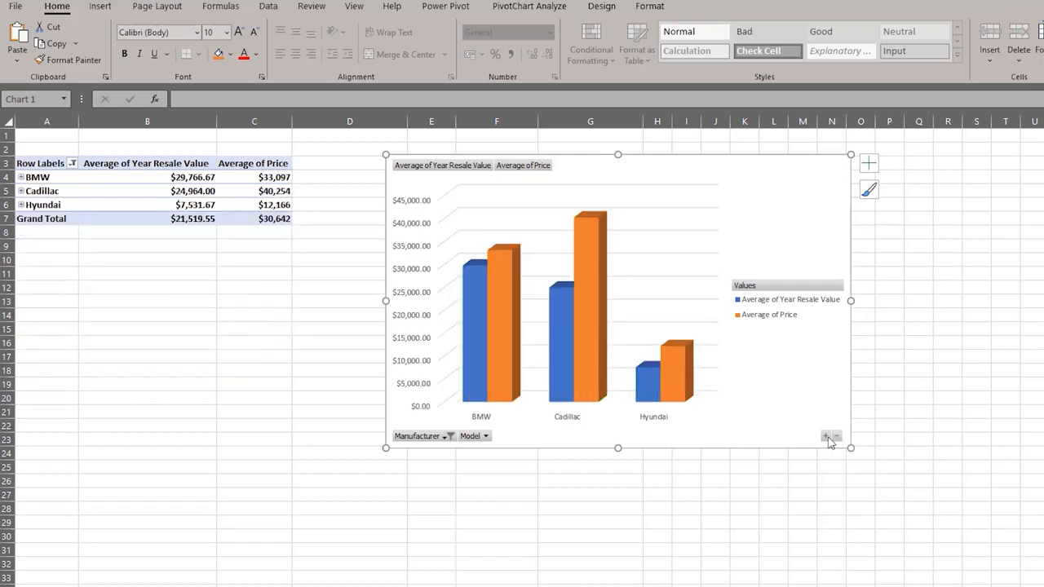
click(825, 438)
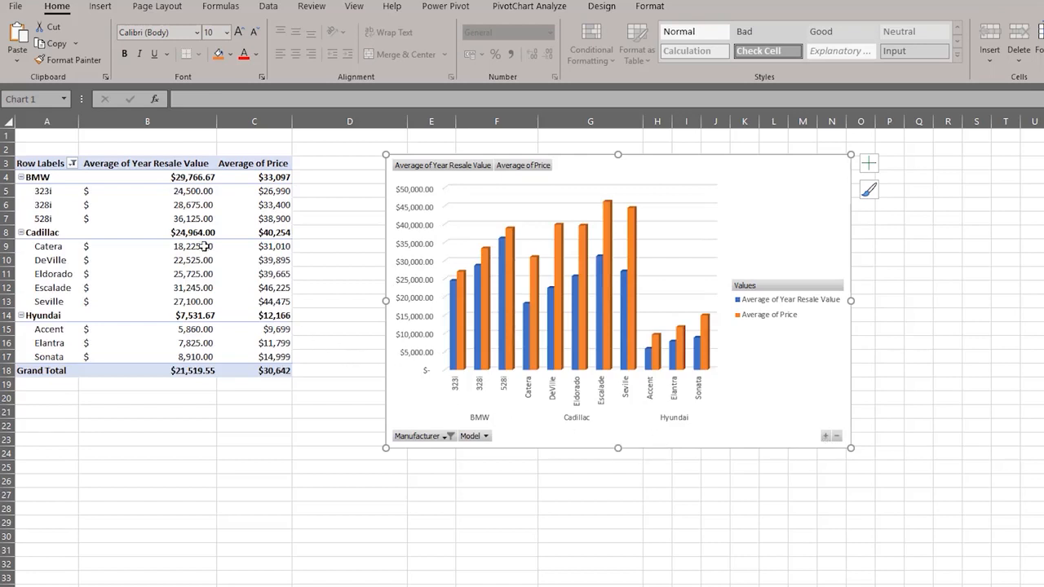
click(20, 233)
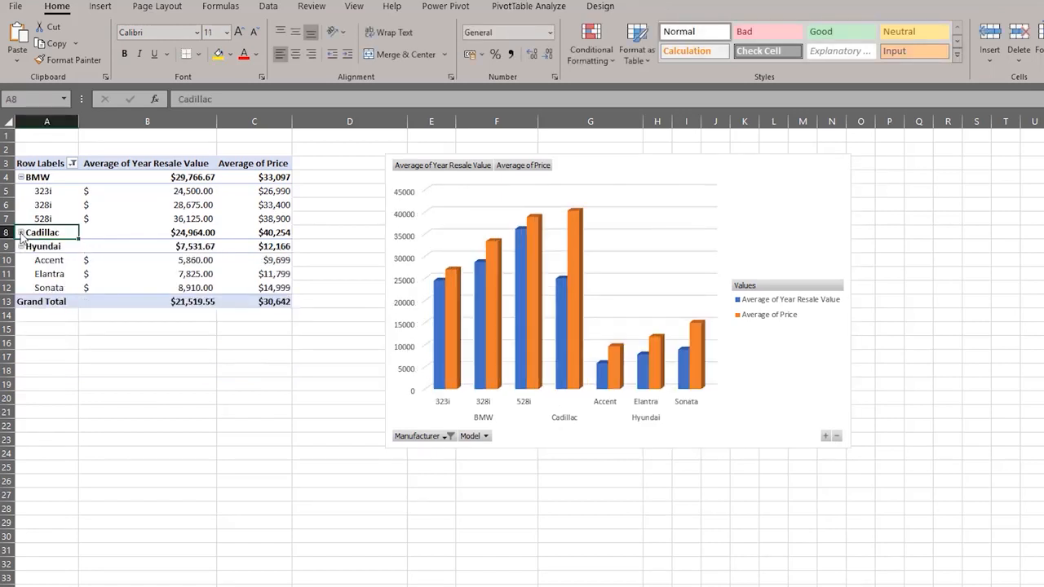
Step: Apply the dark style from Chart Design's Chart Styles gallery to the chart
click(610, 171)
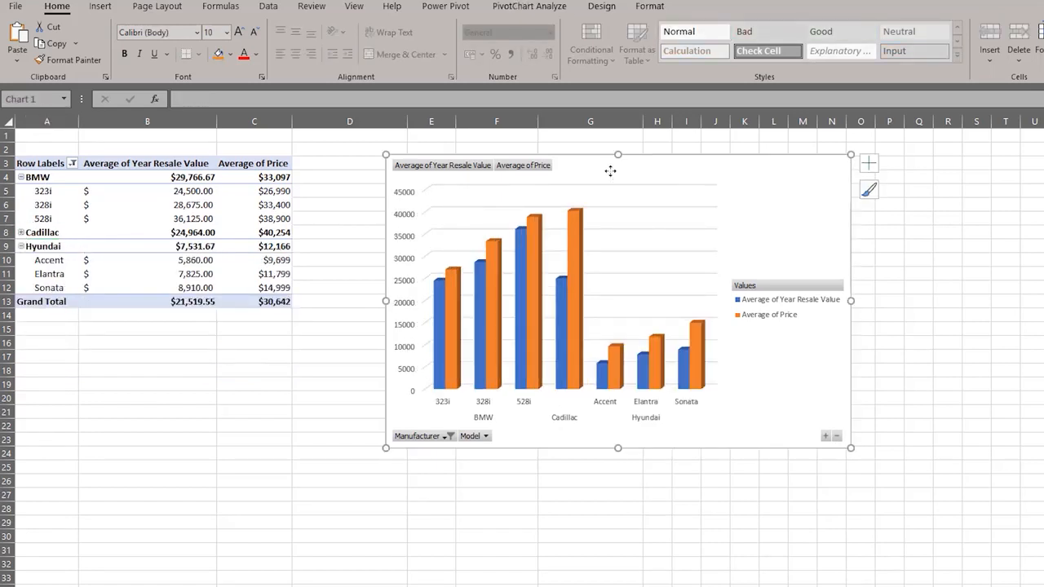
click(601, 7)
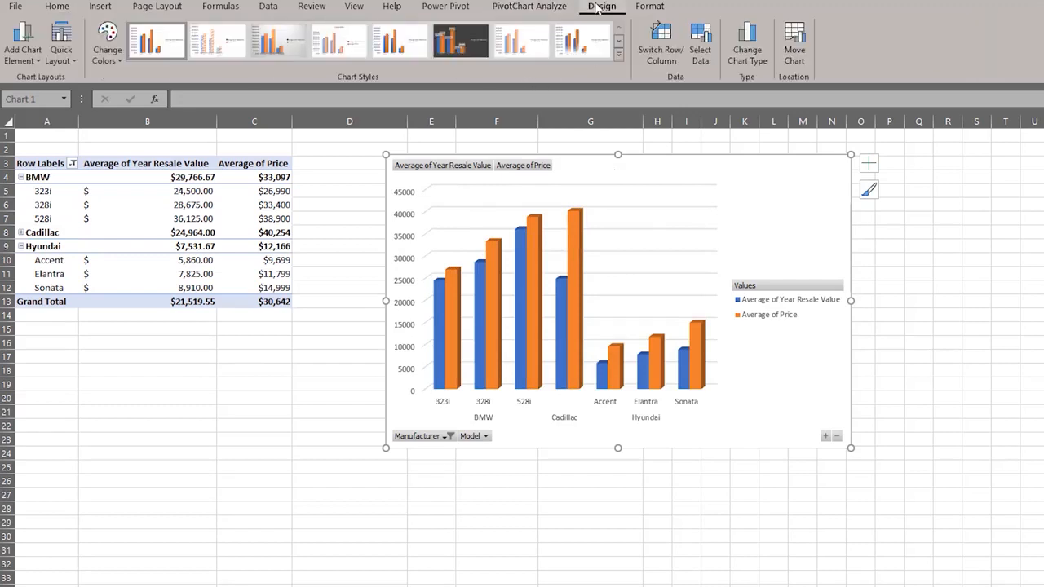
click(618, 40)
click(156, 45)
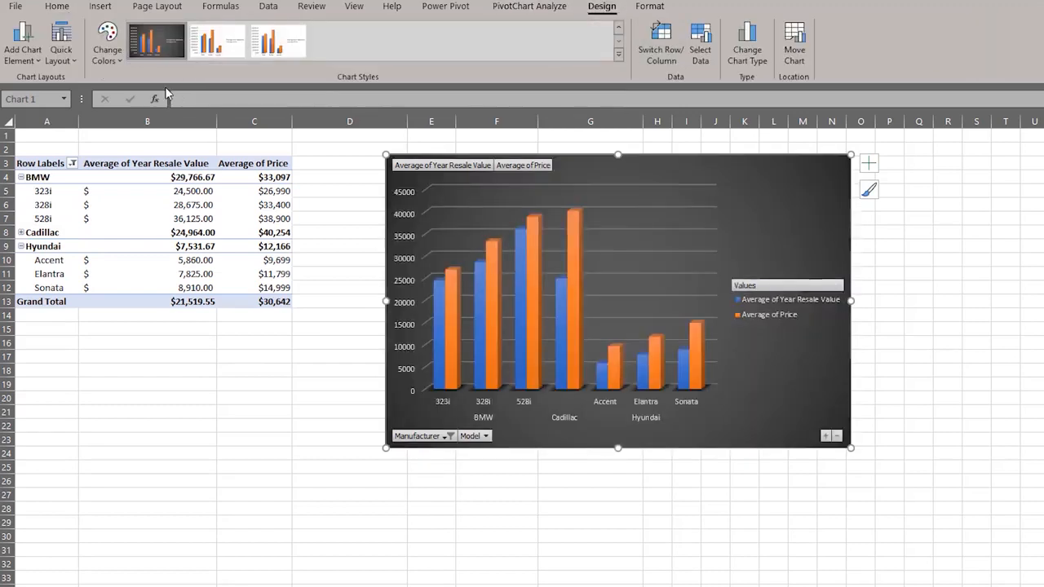